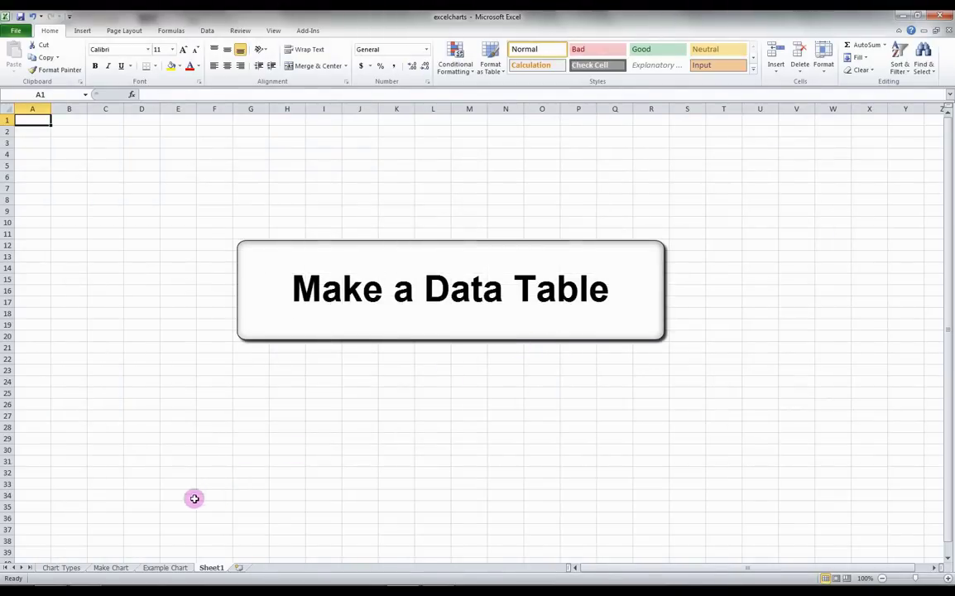
Step: Insert a stacked column chart from the survey data in A2:I10 on the Make Chart sheet, leaving out the Total row
left_click(111, 567)
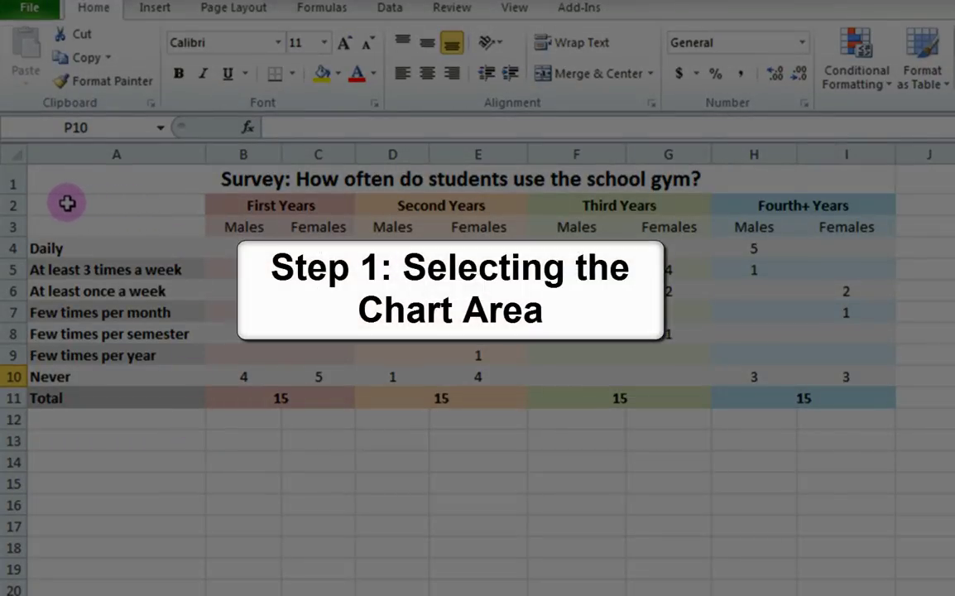
left_click_drag(74, 203, 793, 374)
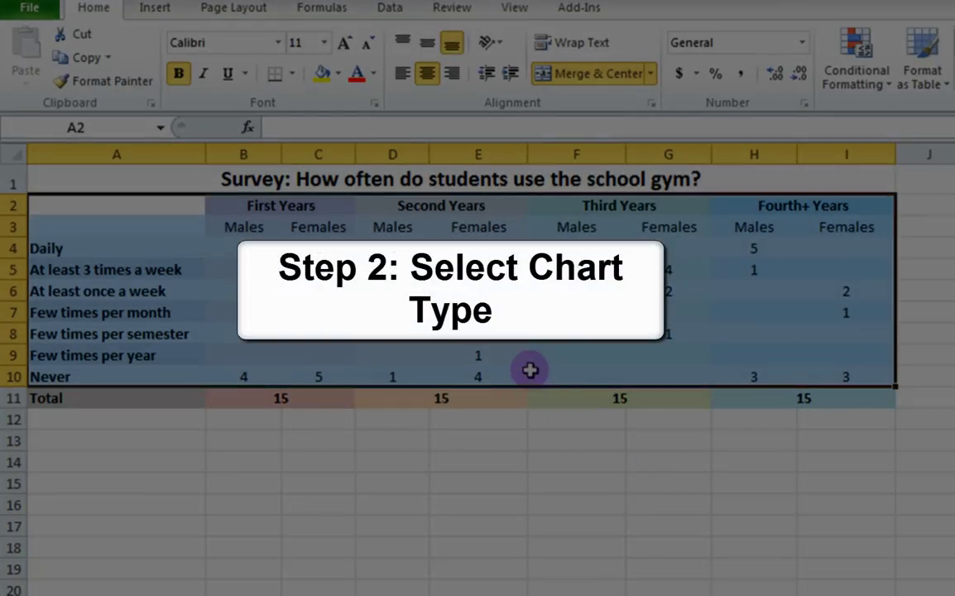
left_click(153, 10)
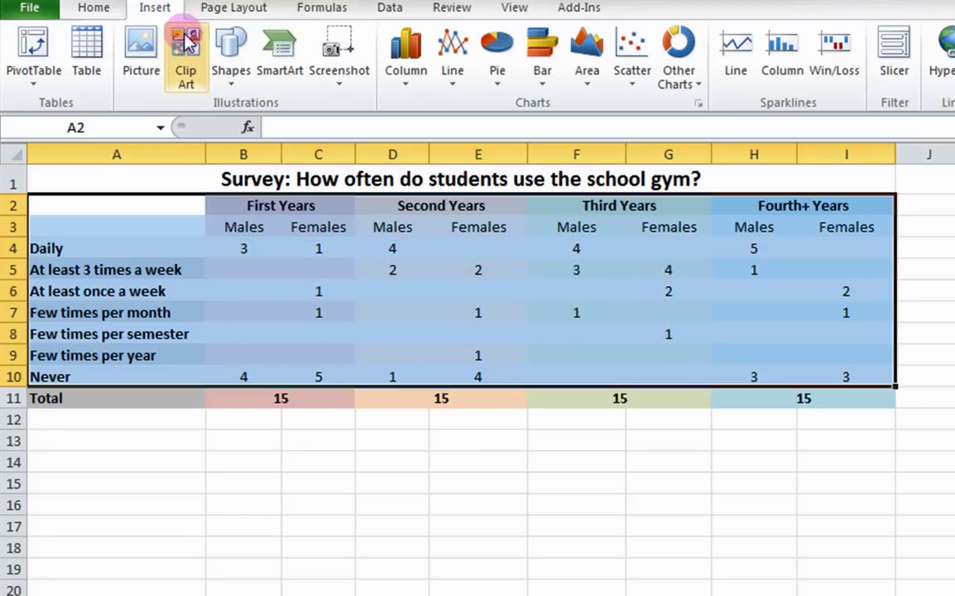
left_click(700, 105)
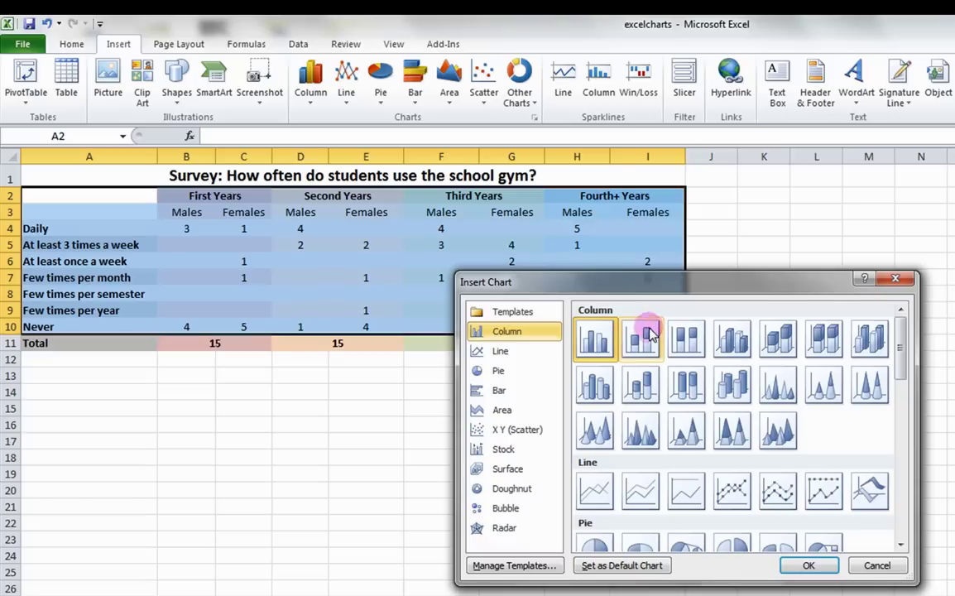
left_click(642, 340)
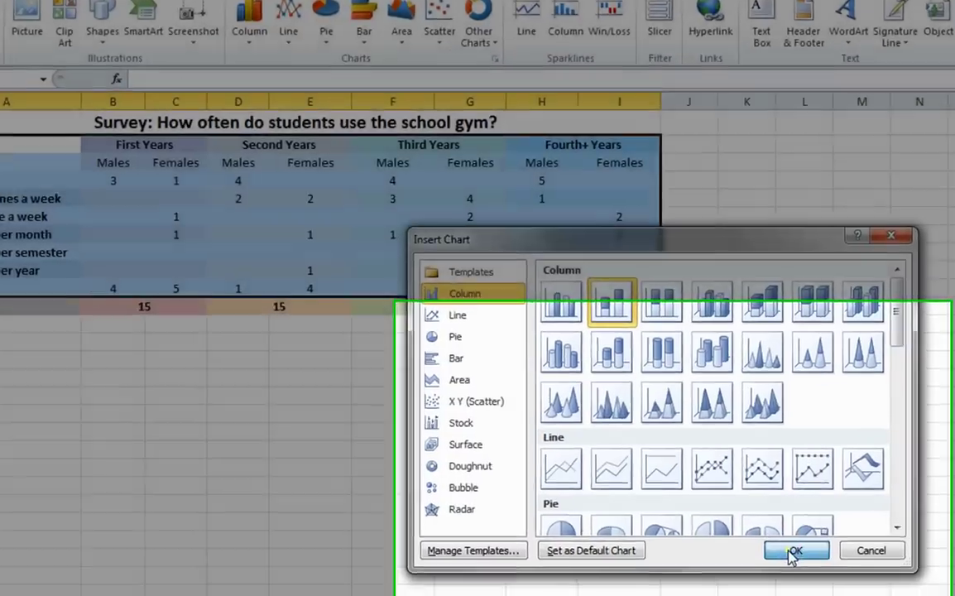
left_click(792, 552)
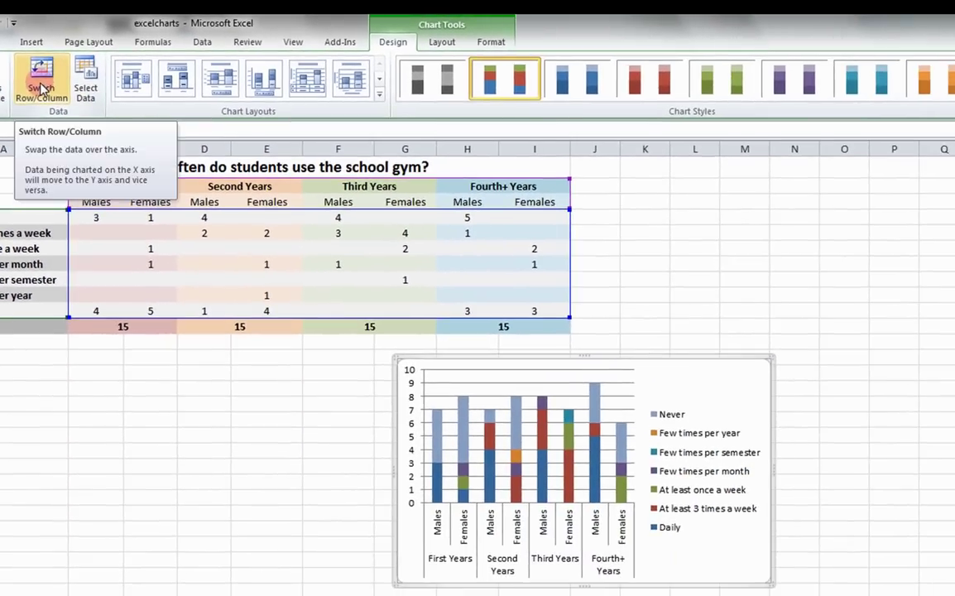
Step: Change the chart's horizontal axis labels to the year headings in B2:I2, without the Males and Females row
left_click(41, 88)
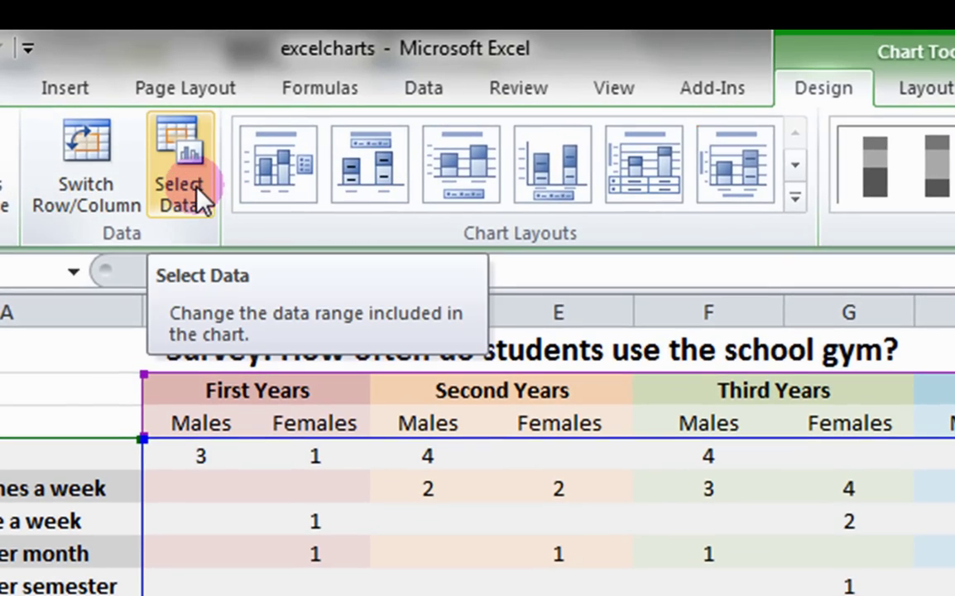
left_click(197, 186)
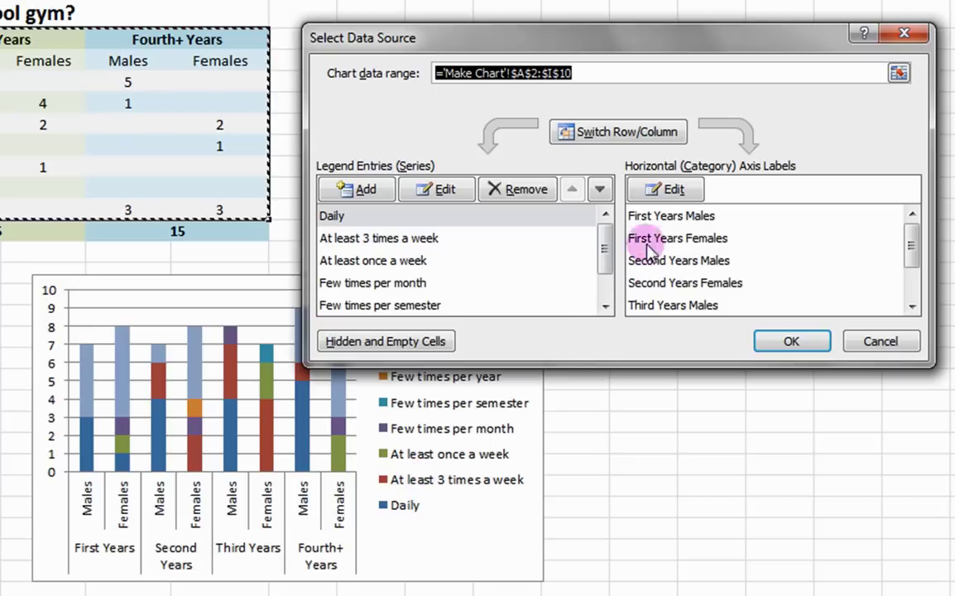
left_click(687, 190)
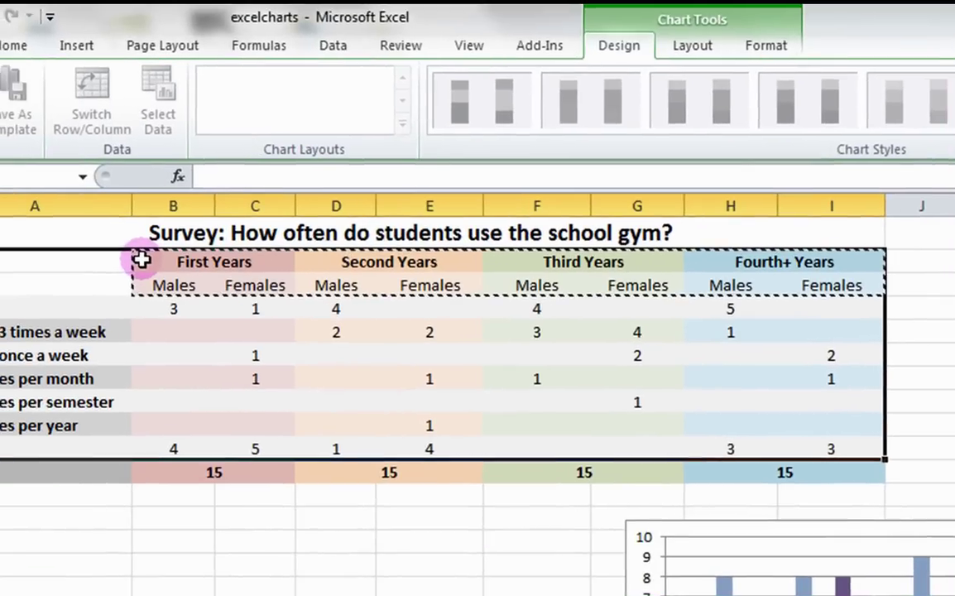
left_click(143, 260)
left_click_drag(142, 260, 723, 261)
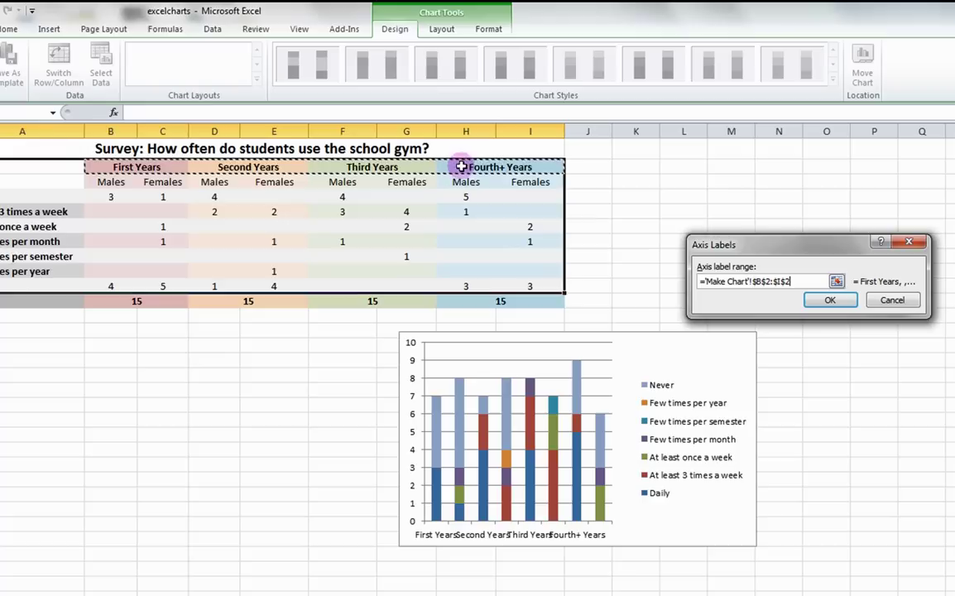
left_click(830, 300)
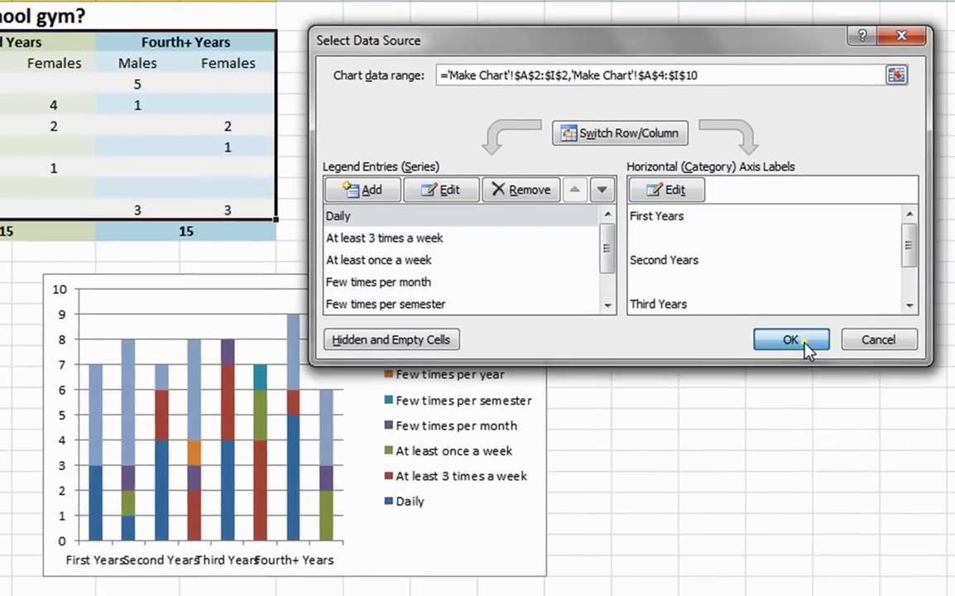
left_click(930, 378)
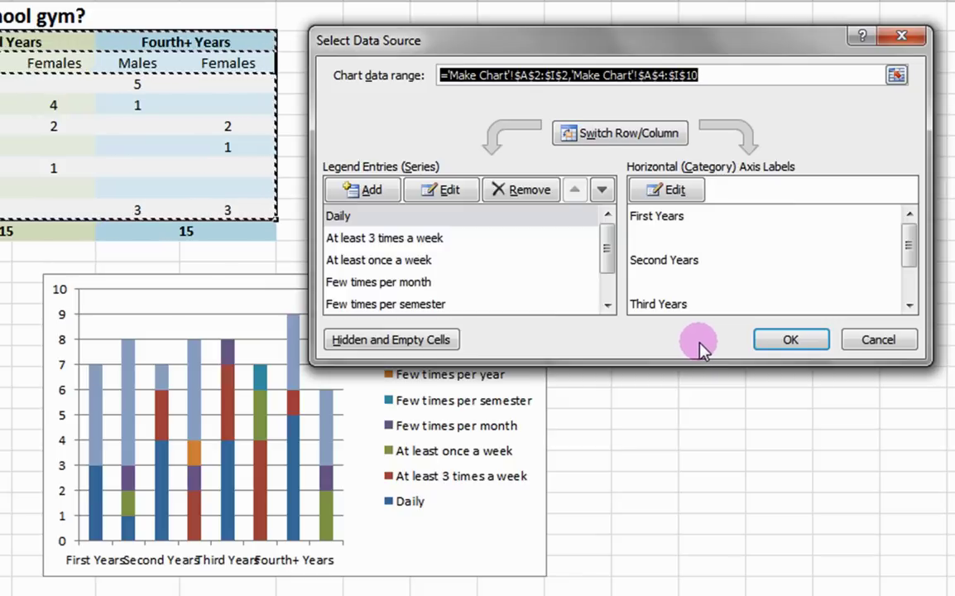
Step: Check the chart data range selection on the sheet and close the data source settings
left_click(898, 76)
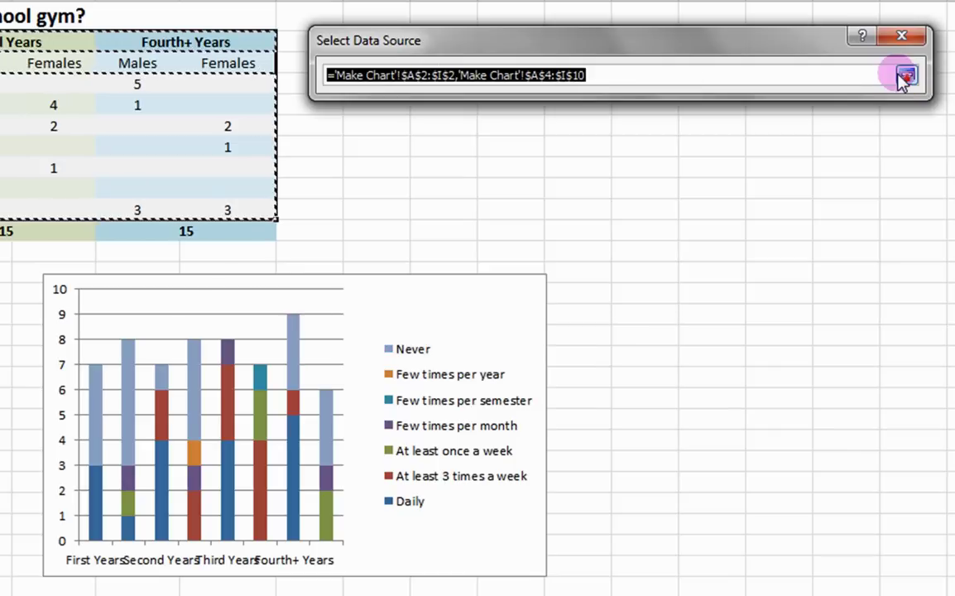
left_click(906, 76)
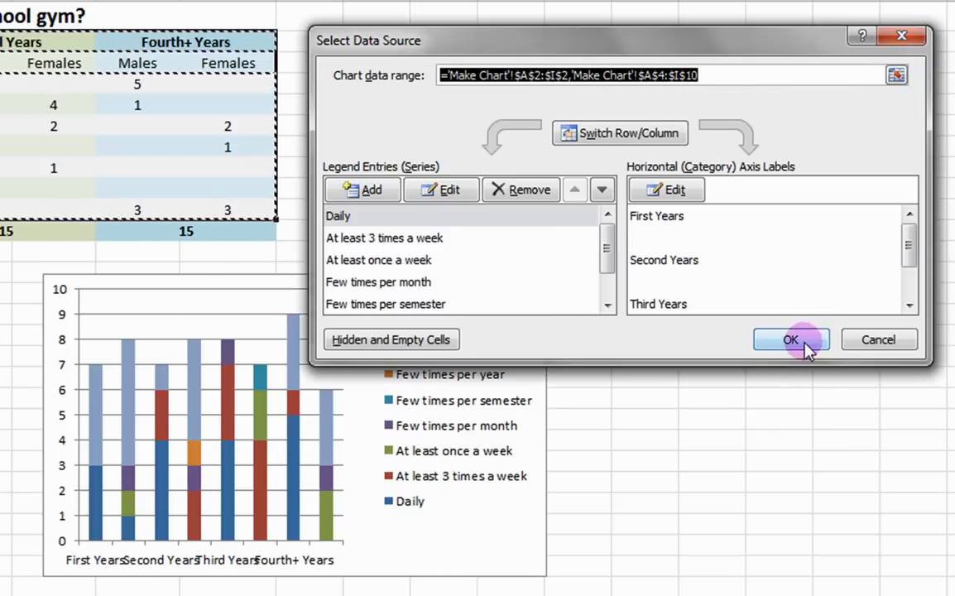
left_click(812, 340)
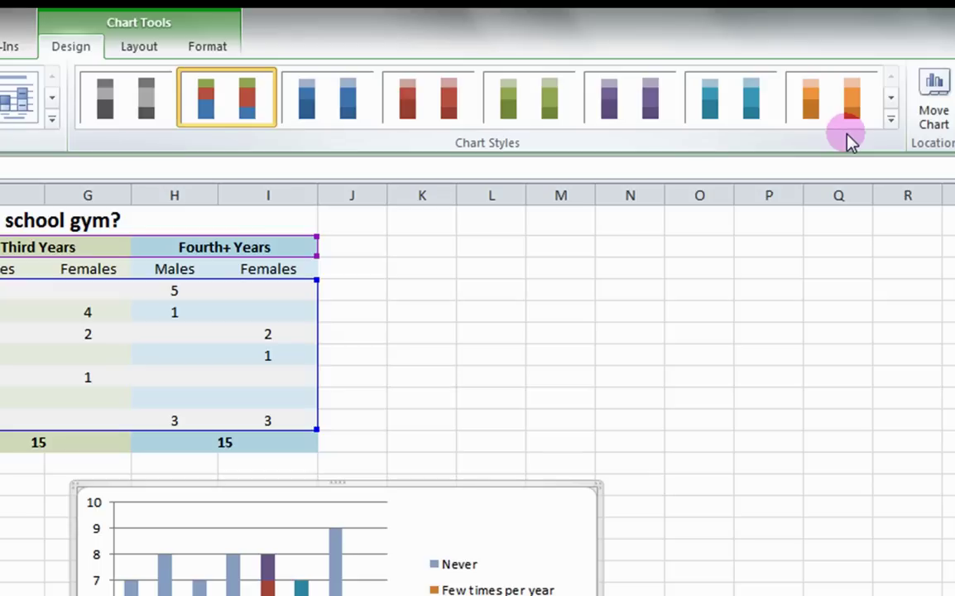
Step: Apply the black-background chart style with glossy blue columns to the survey chart
left_click(890, 119)
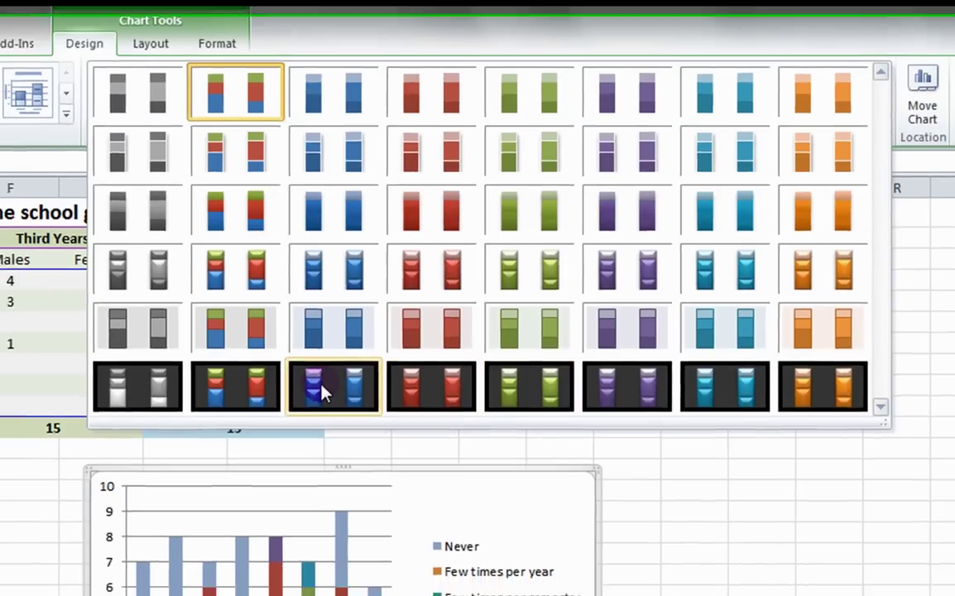
left_click(316, 401)
left_click(692, 60)
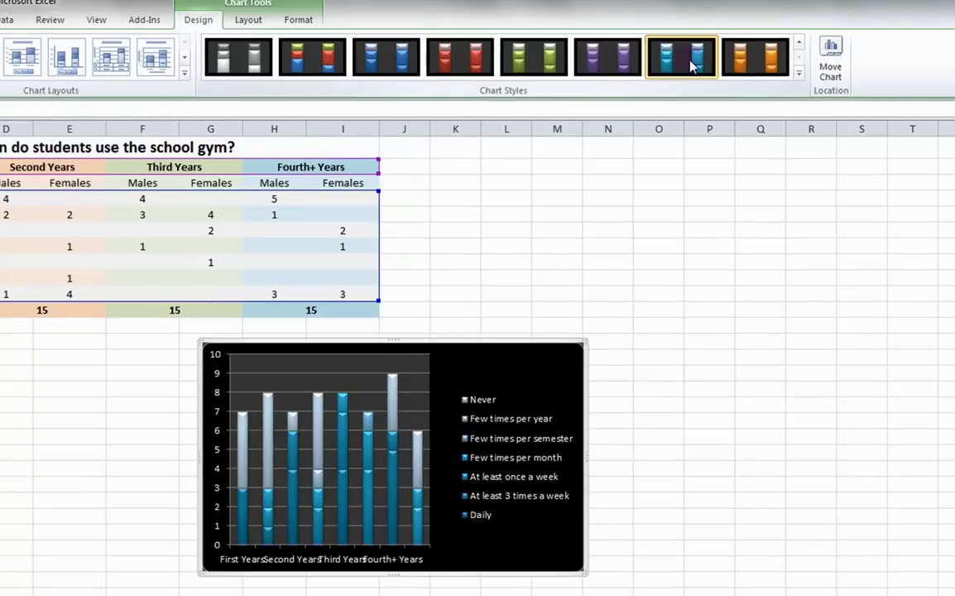
left_click(415, 66)
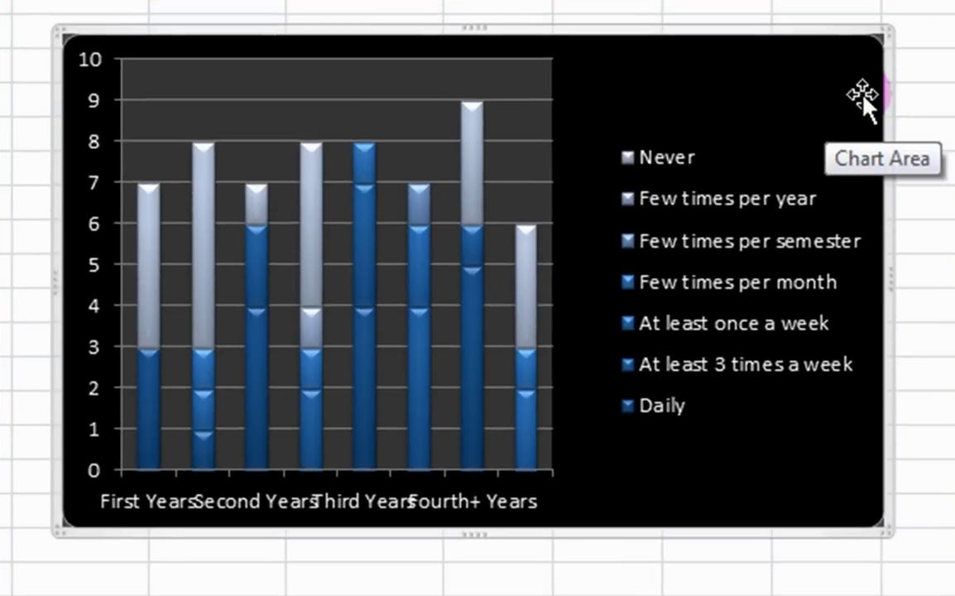
left_click(876, 98)
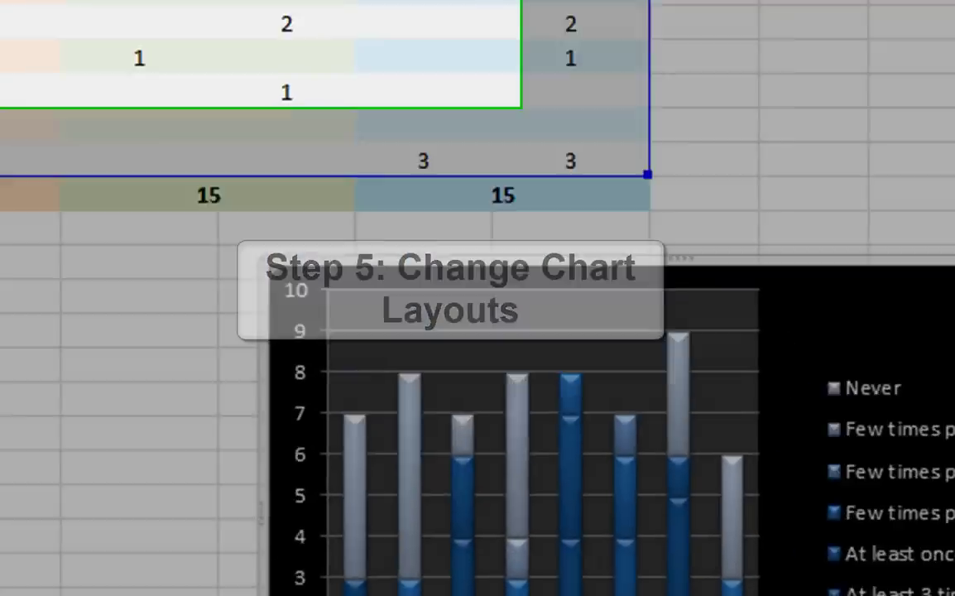
Step: Try the first preset chart layout, with a title above the columns and a legend beside them
left_click(662, 175)
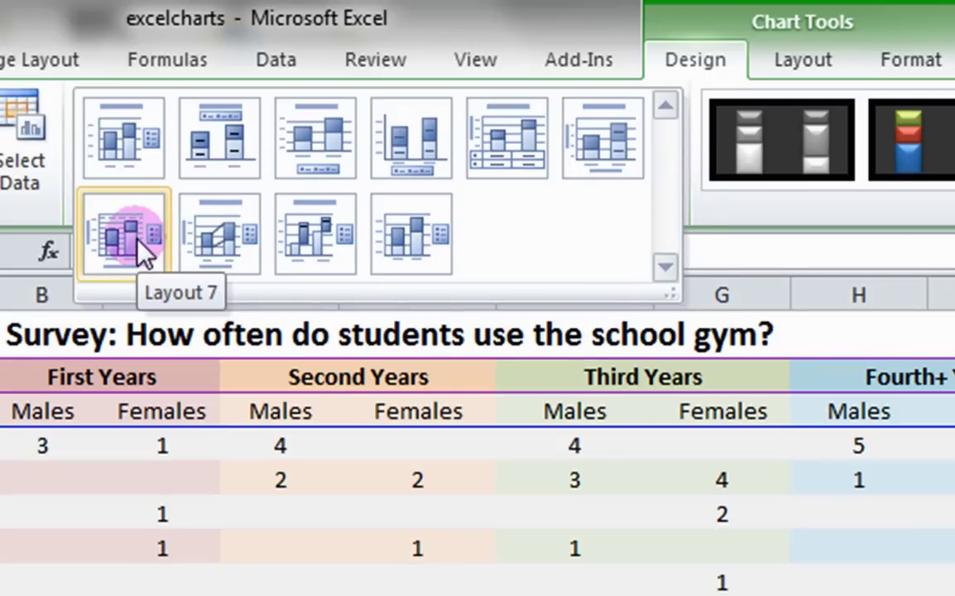
left_click(120, 173)
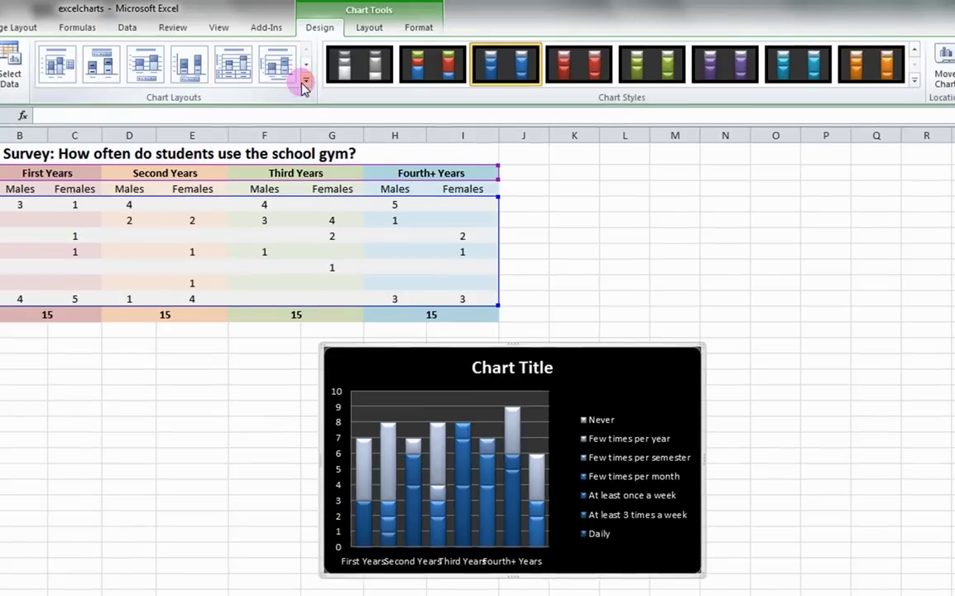
left_click(651, 182)
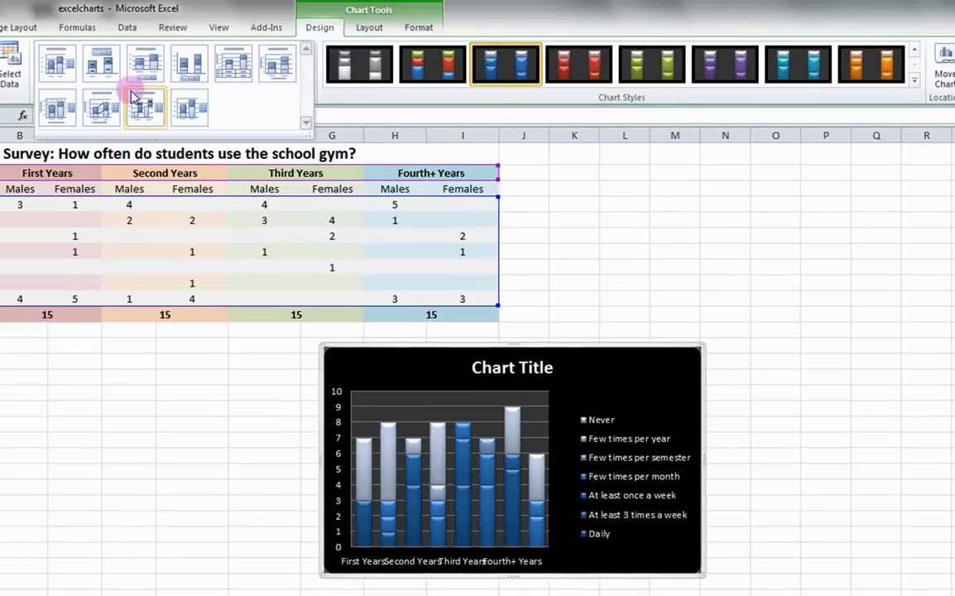
left_click(59, 65)
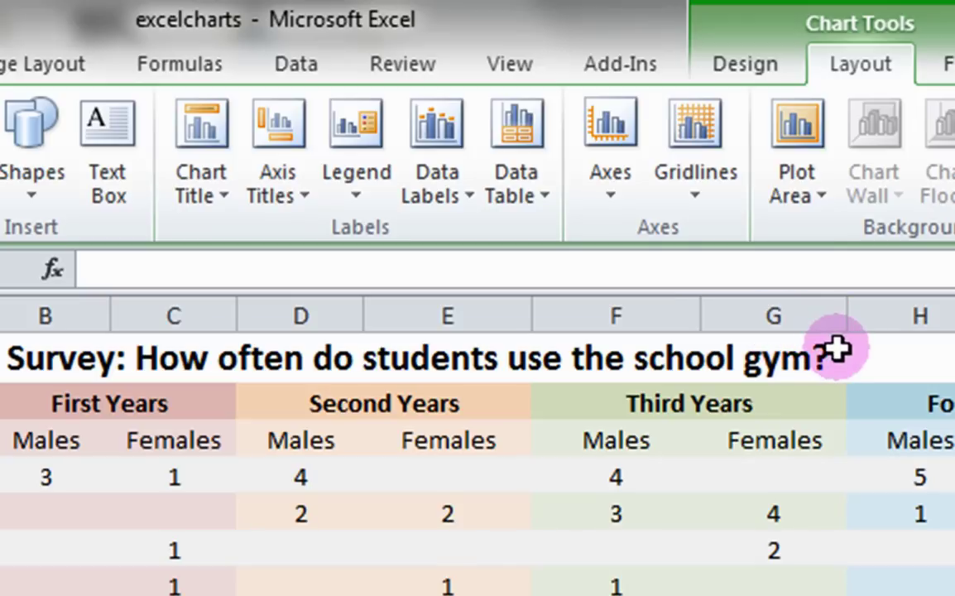
Step: Add a title above the chart reading "how often UTM students use the school gym?"
left_click(199, 200)
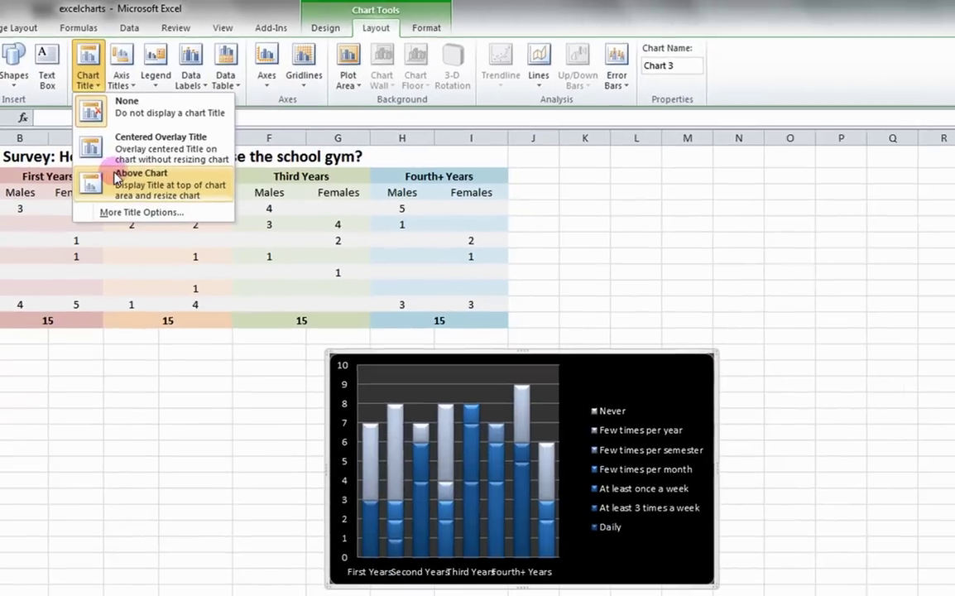
left_click(323, 410)
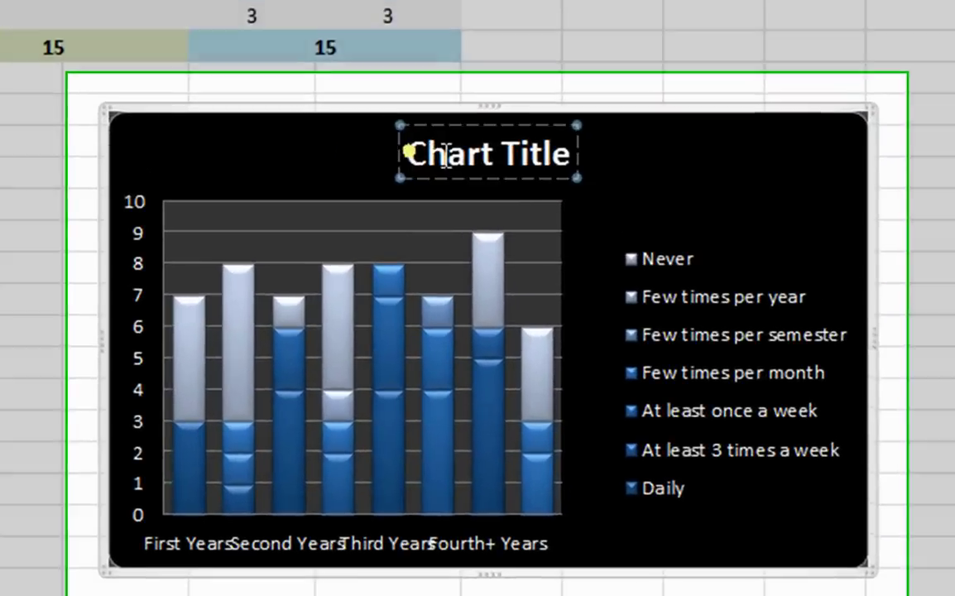
left_click_drag(478, 373, 560, 374)
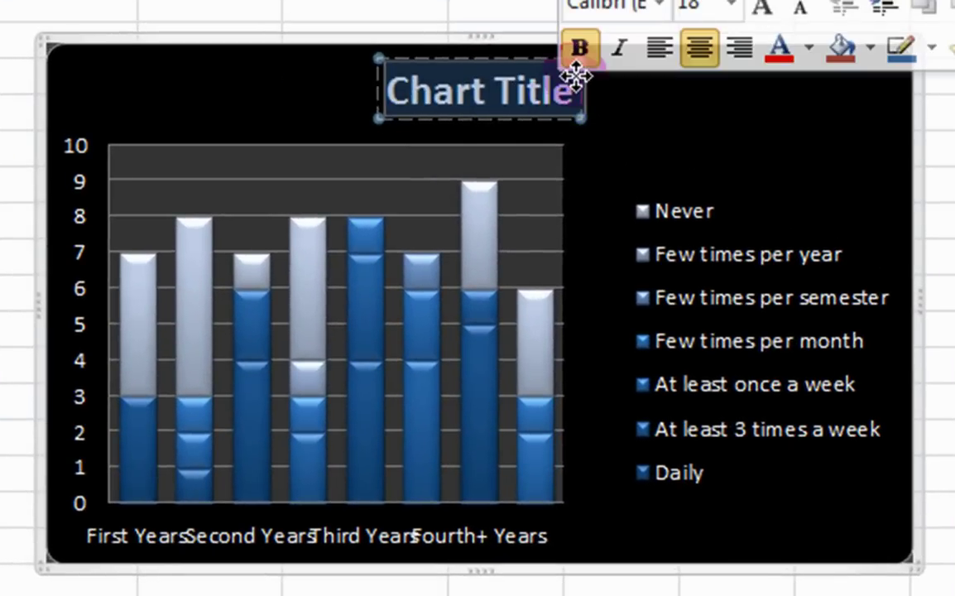
type("how often U")
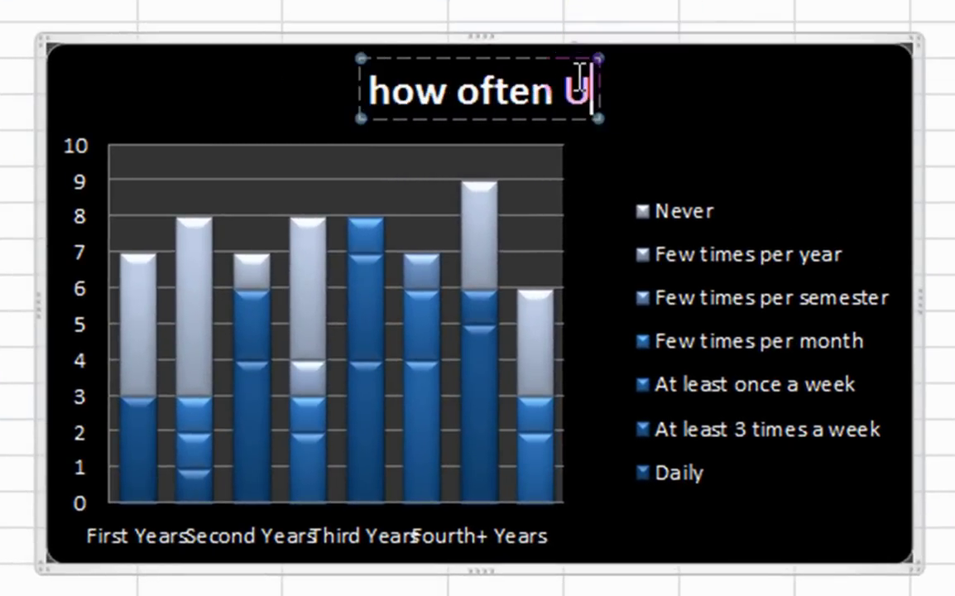
type("TM stud")
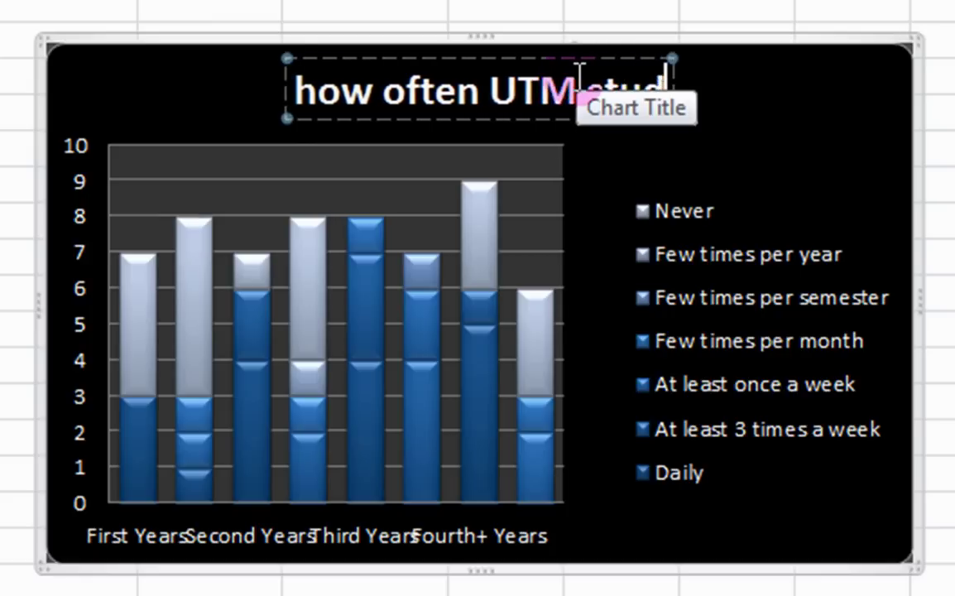
type("ents yo")
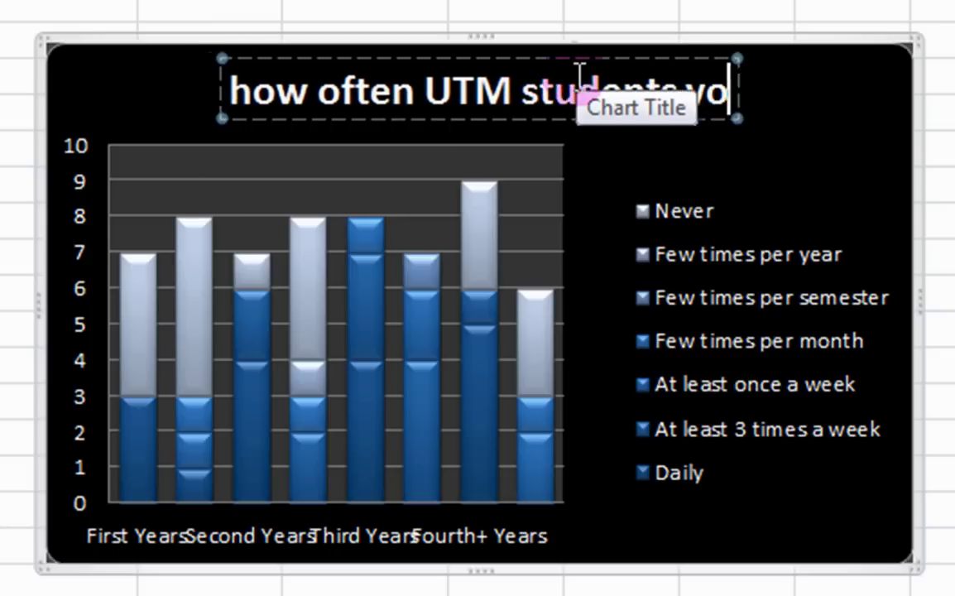
key("BackSpace")
key("BackSpace")
type("use the sch")
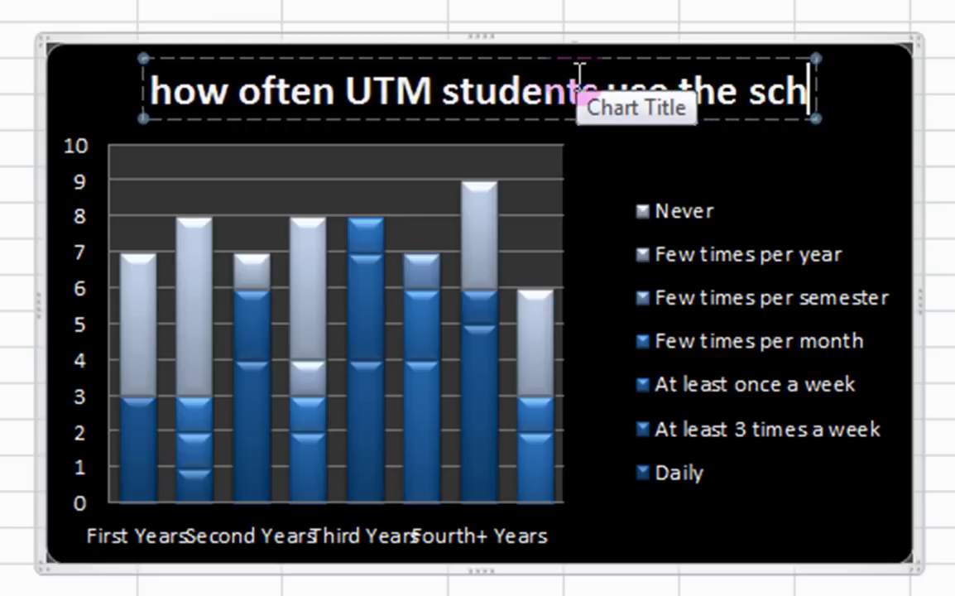
type("ool gym?")
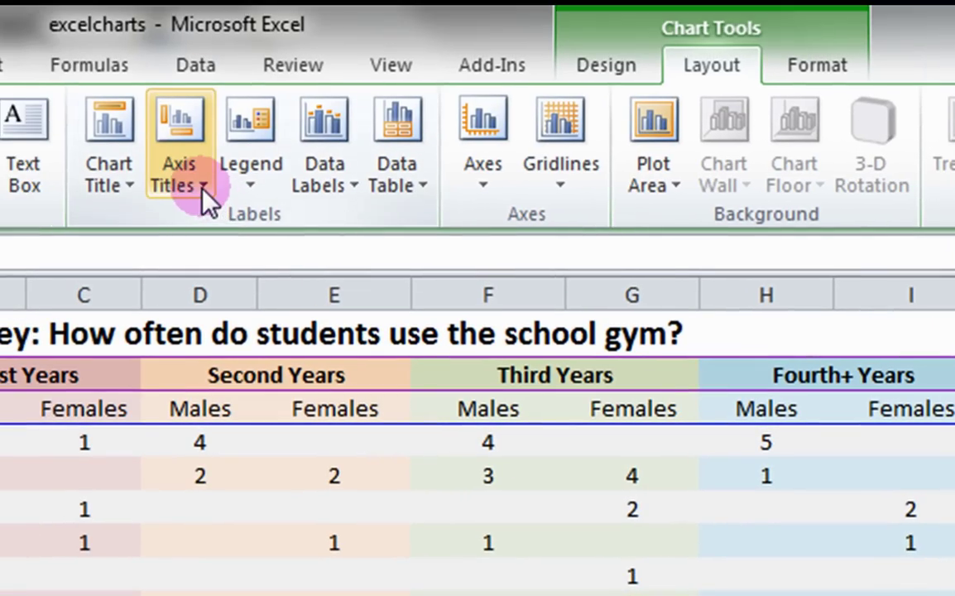
Step: Add a primary horizontal axis title below the axis with the text "Student"
left_click(202, 187)
mouse_move(251, 226)
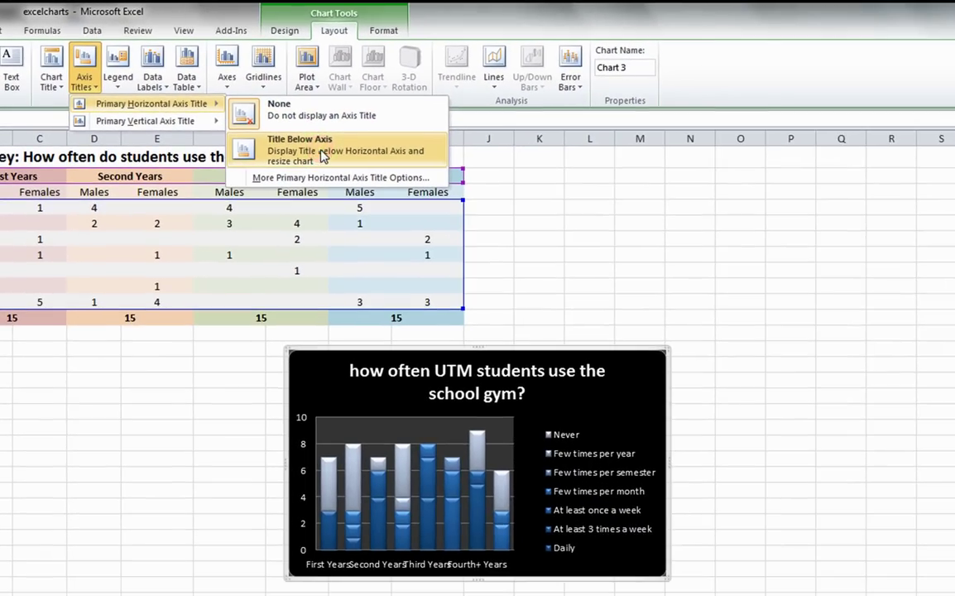
left_click(530, 260)
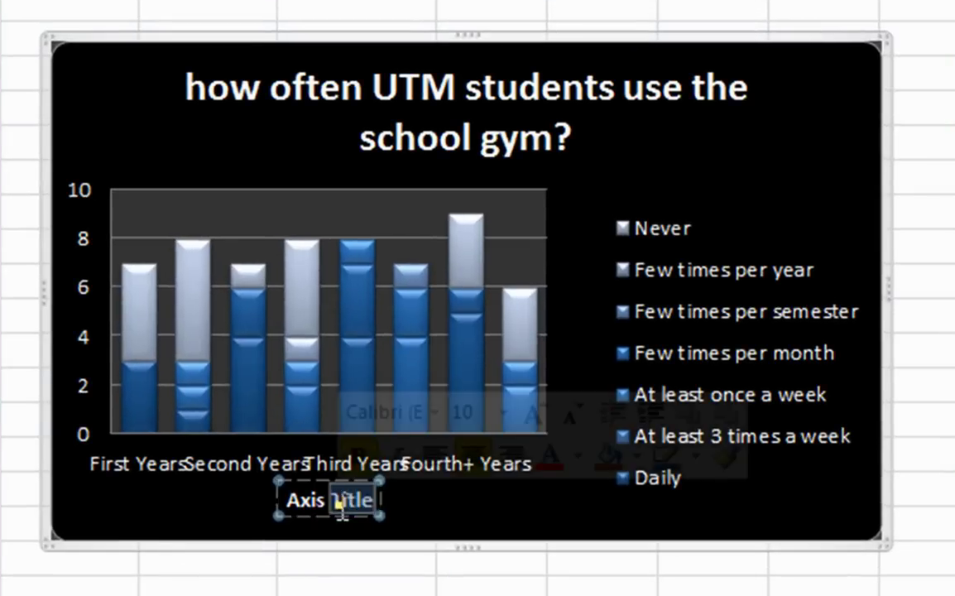
triple_click(382, 534)
type("Student")
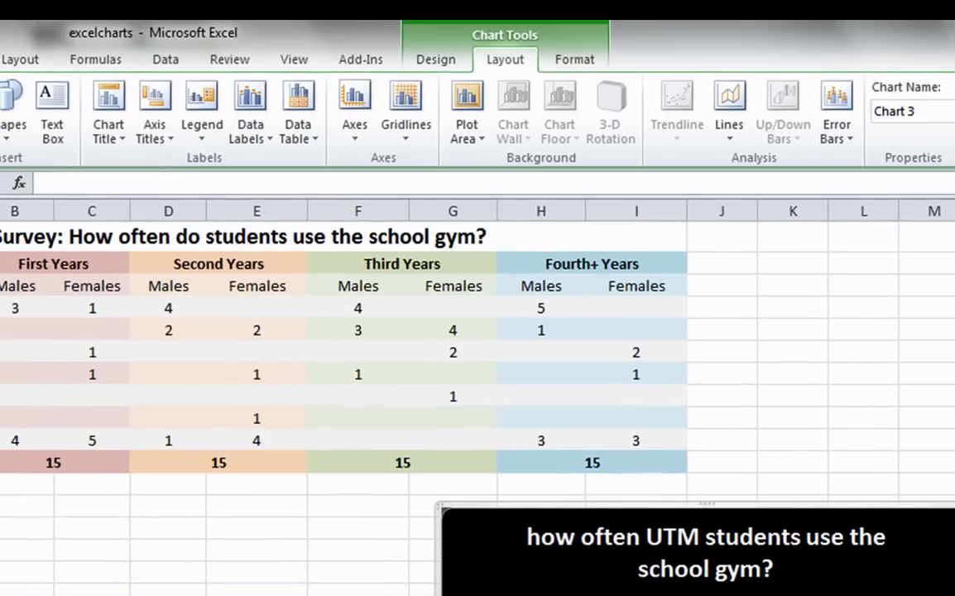
key("Escape")
Step: Add a rotated primary vertical axis title to the chart with the text "Frequency"
left_click(154, 116)
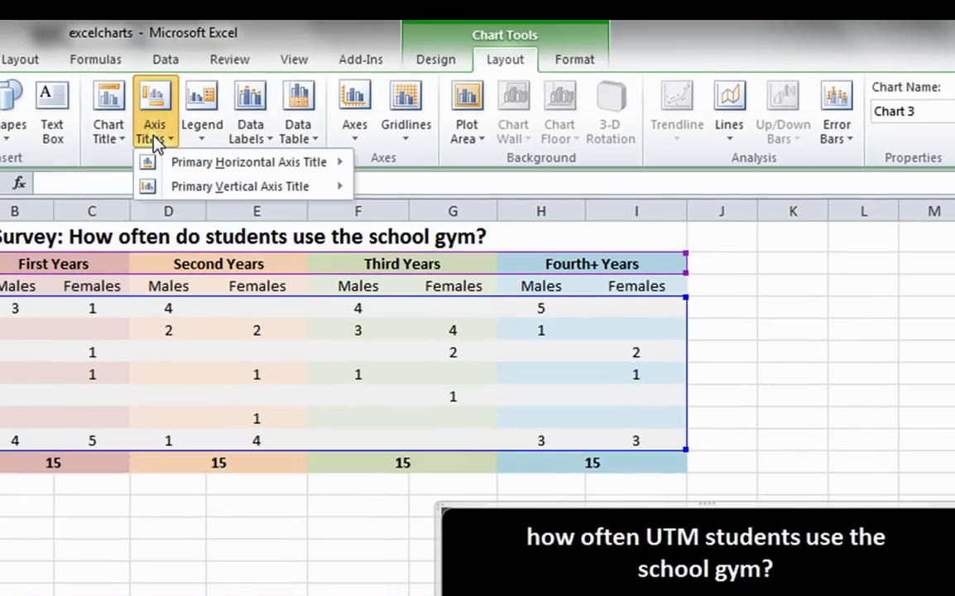
mouse_move(184, 188)
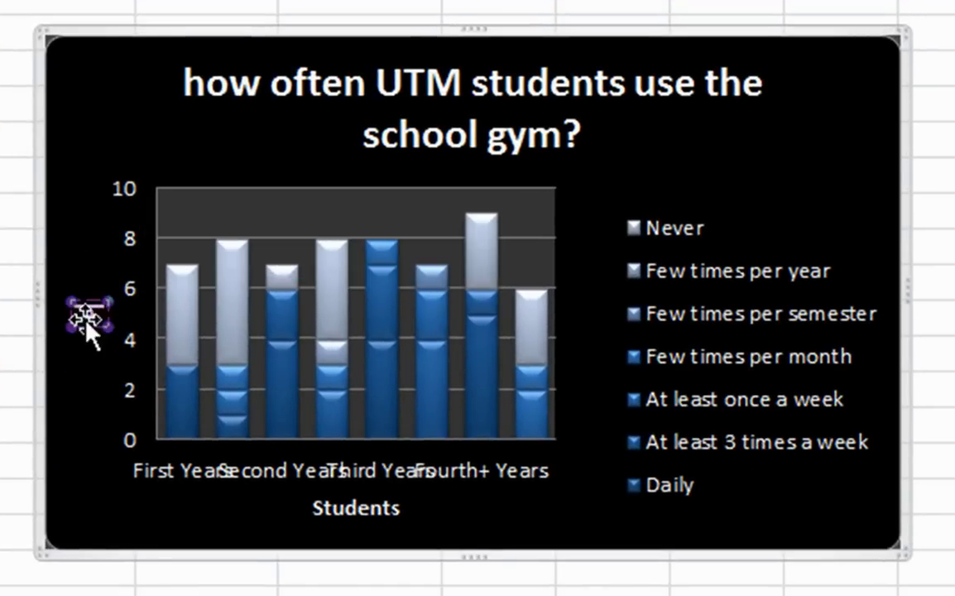
type("cy")
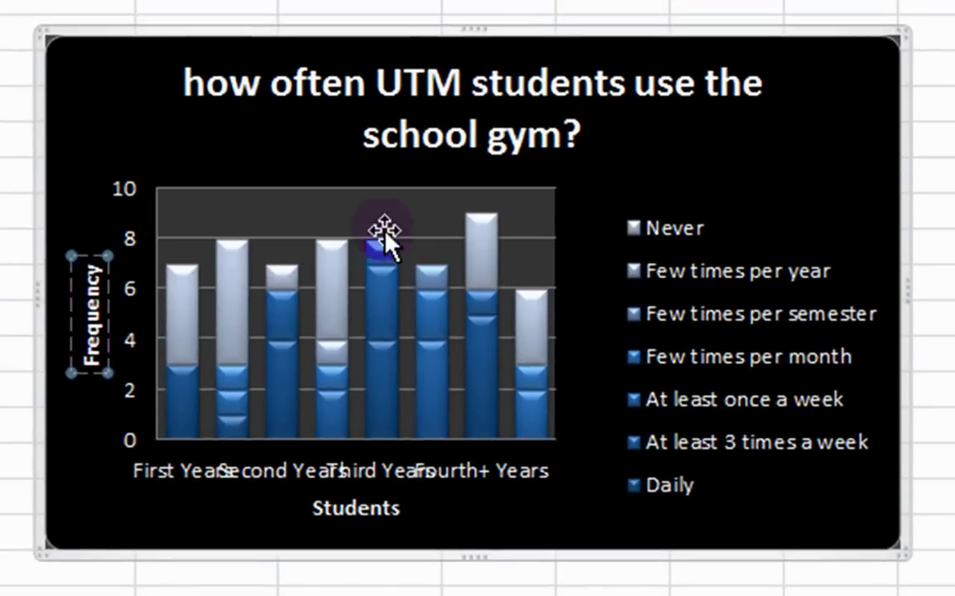
left_click(851, 156)
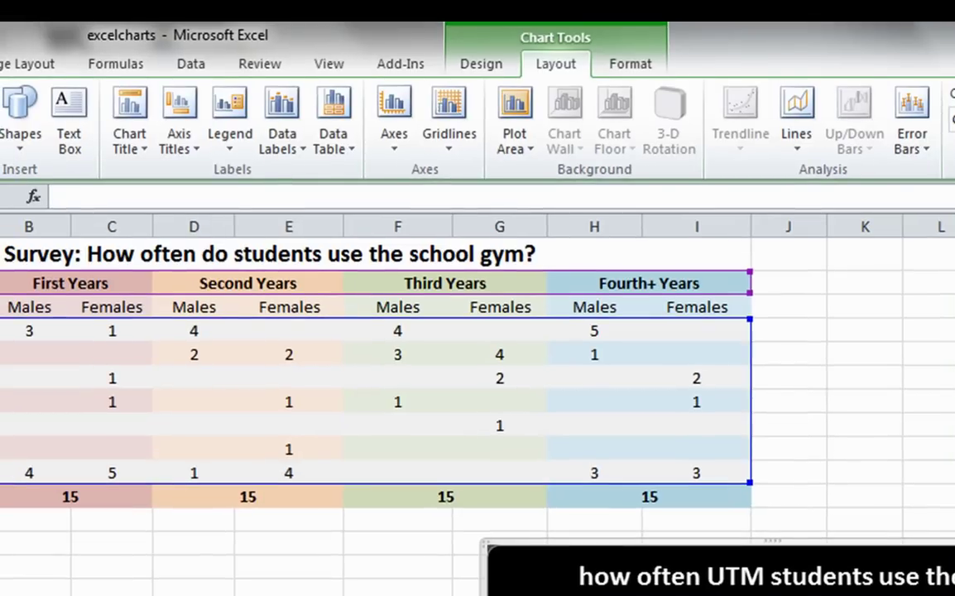
Step: Place the legend at the bottom of the chart and enlarge the chart so the columns have more height and width
left_click(227, 141)
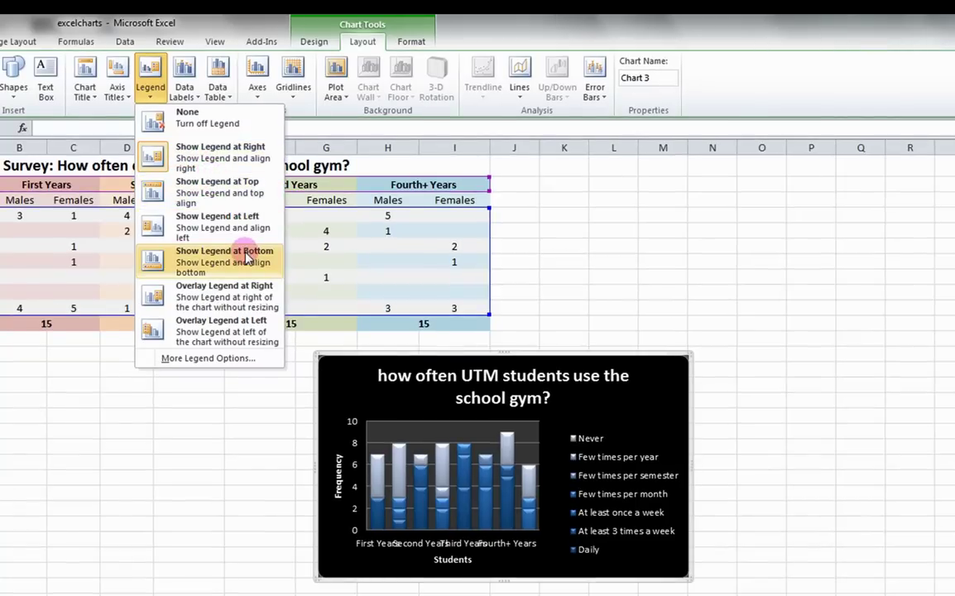
left_click(250, 259)
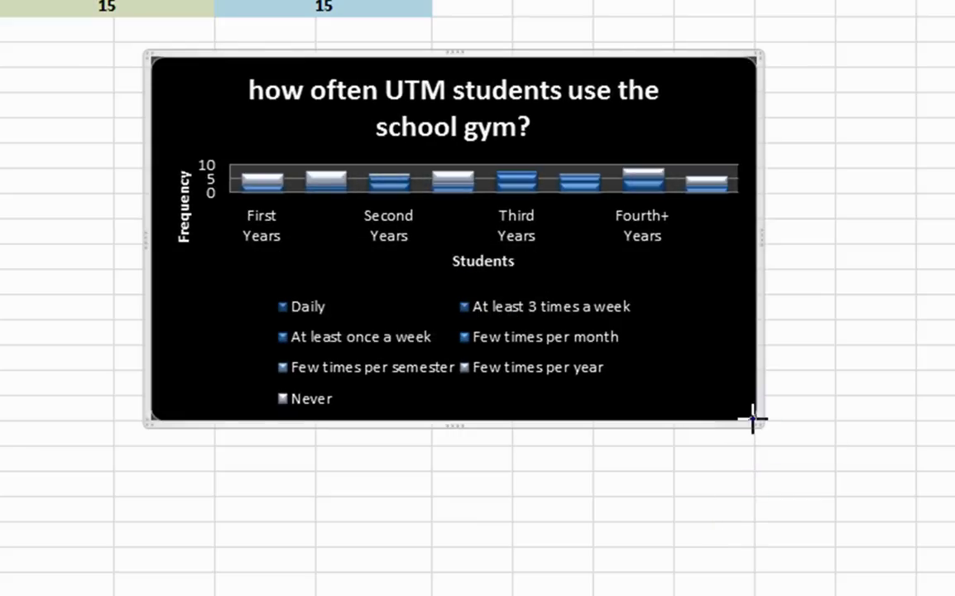
left_click_drag(753, 419, 844, 559)
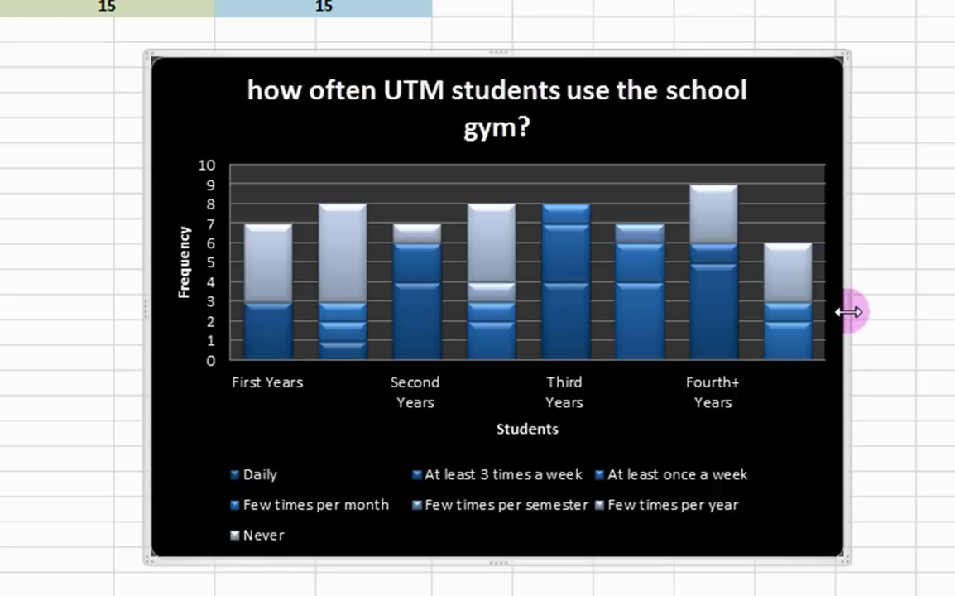
mouse_move(849, 306)
left_mouse_down()
mouse_move(869, 306)
mouse_move(844, 306)
left_mouse_up()
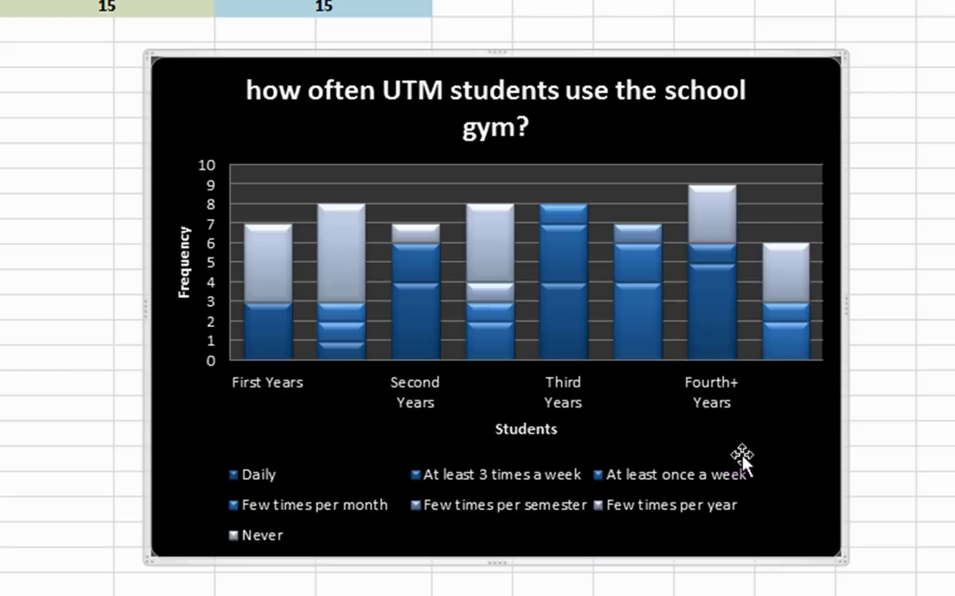
Step: Widen the legend box below the columns towards the chart's right edge and deselect the chart
left_click(653, 469)
left_click_drag(768, 500, 802, 505)
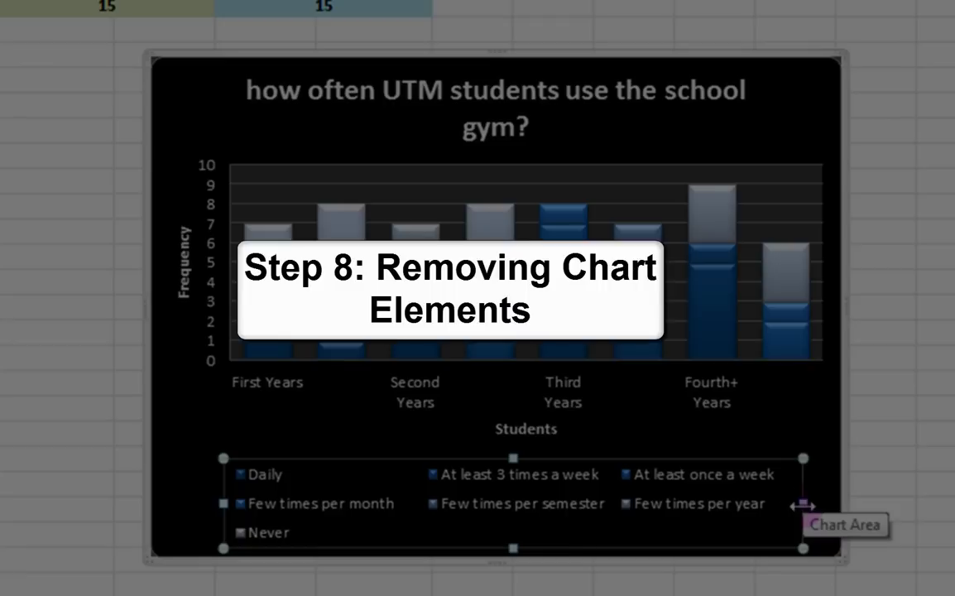
left_click(14, 351)
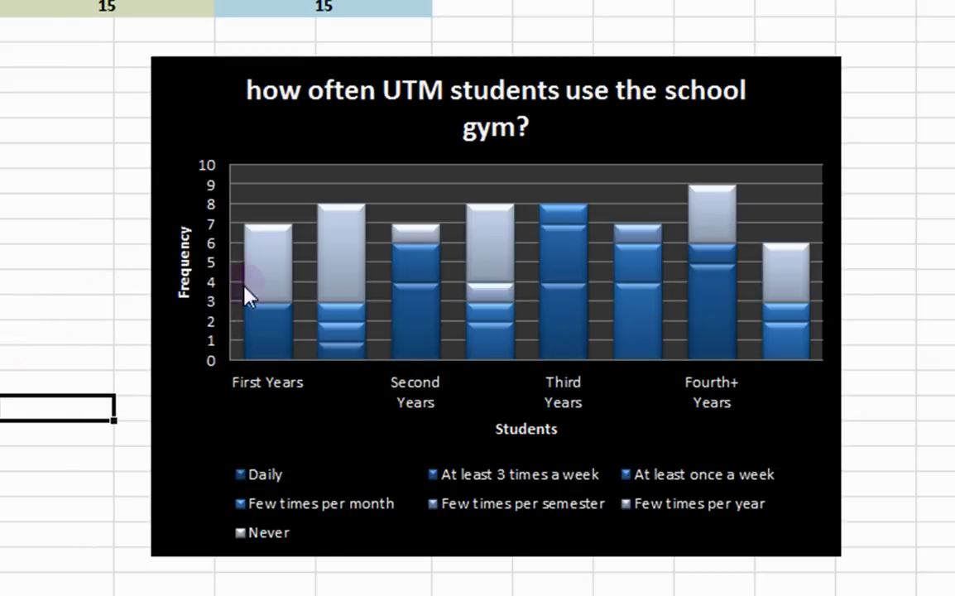
Step: Delete the "Never" data series from the stacked columns
left_click(265, 257)
left_click(273, 263)
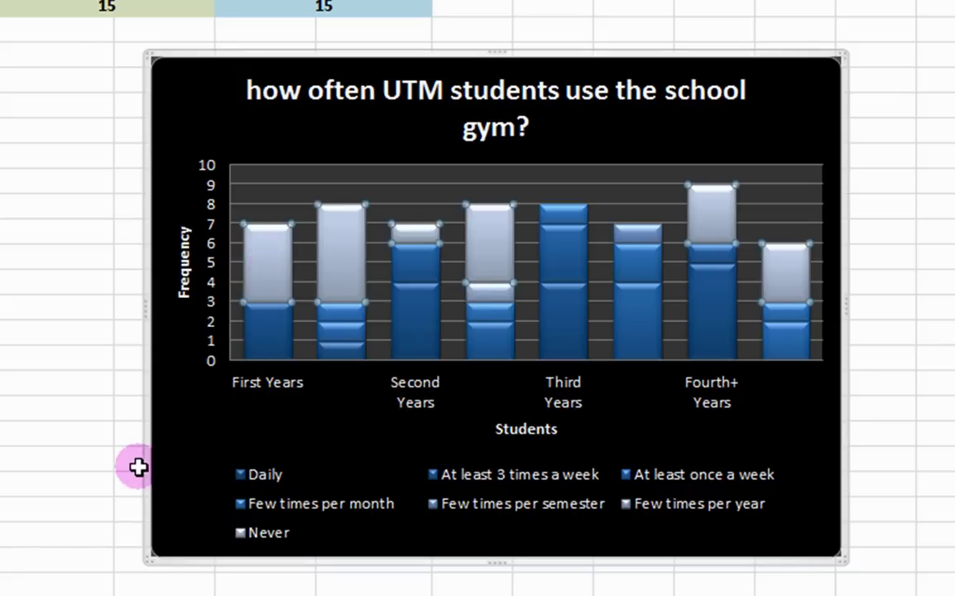
key("Delete")
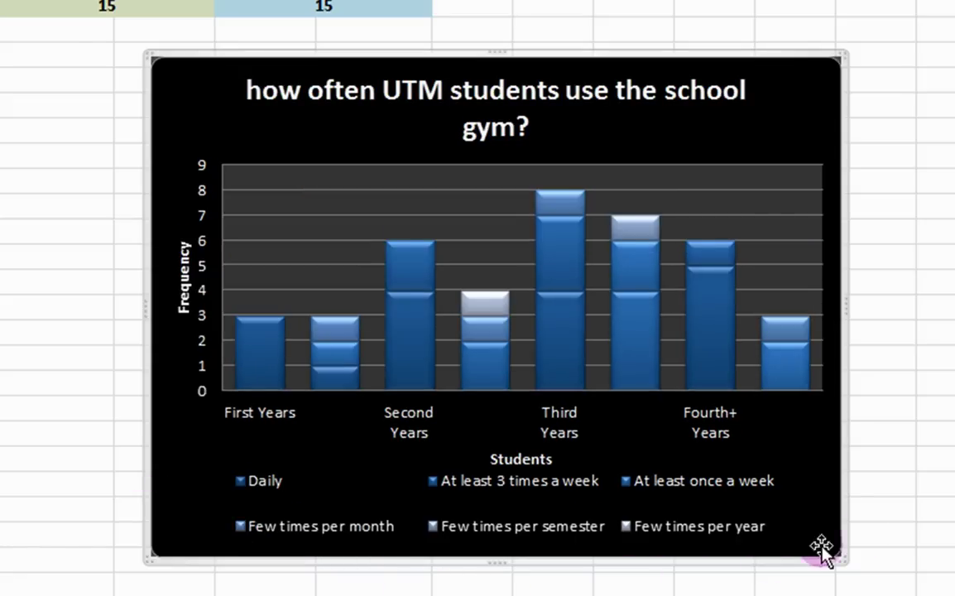